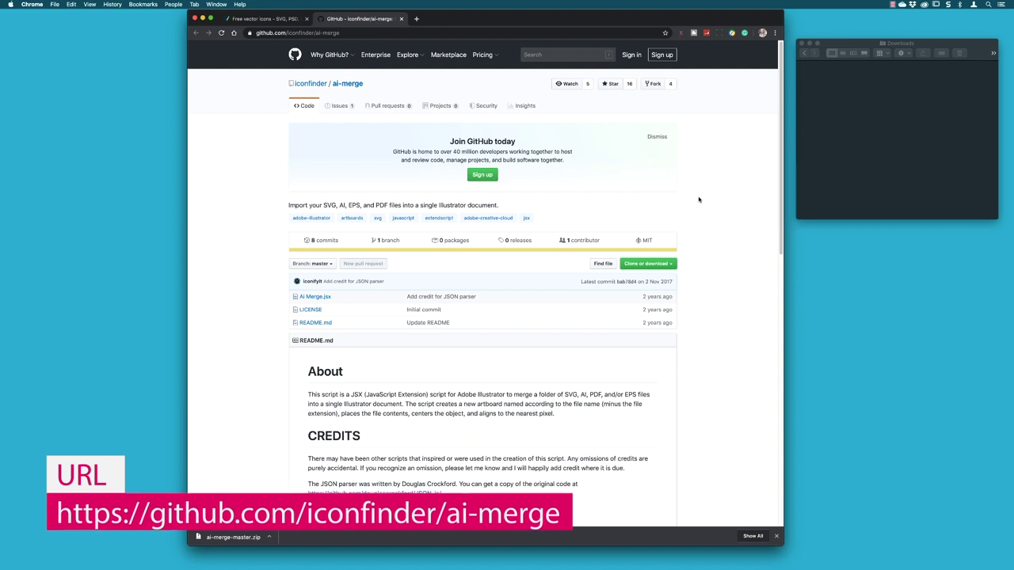
- Download the ai-merge repository from GitHub as ai-merge-master.zip
{"action": "left_click", "coordinate": [647, 264]}
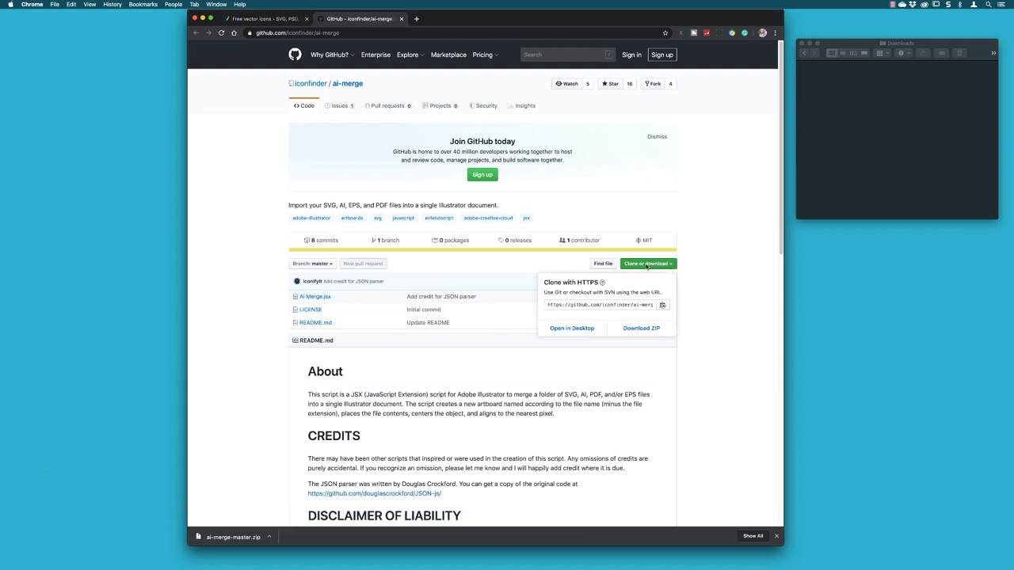
{"action": "left_click", "coordinate": [618, 330]}
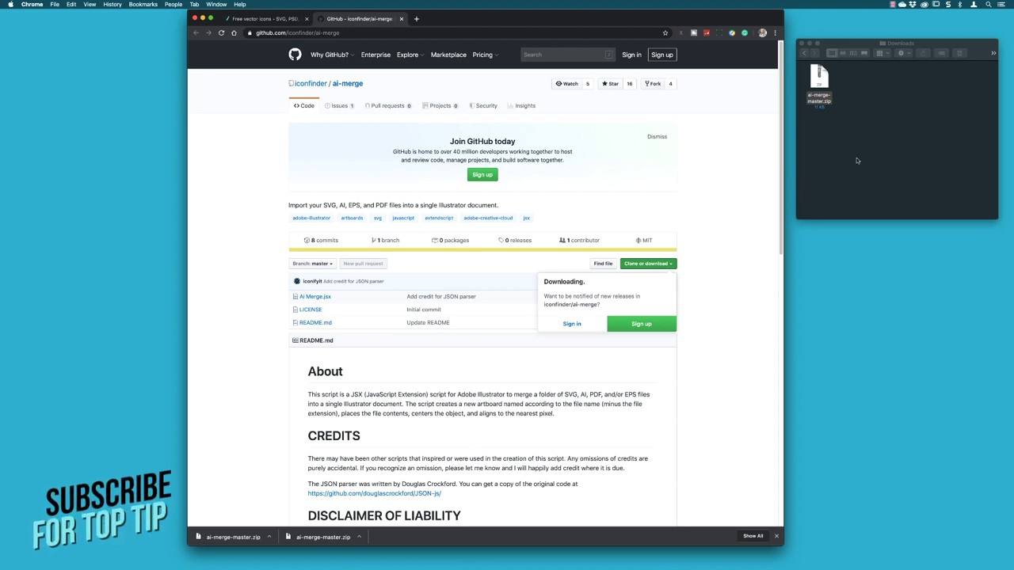
- Unzip ai-merge-master.zip and open the extracted ai-merge-master folder
{"action": "double_click", "coordinate": [820, 73]}
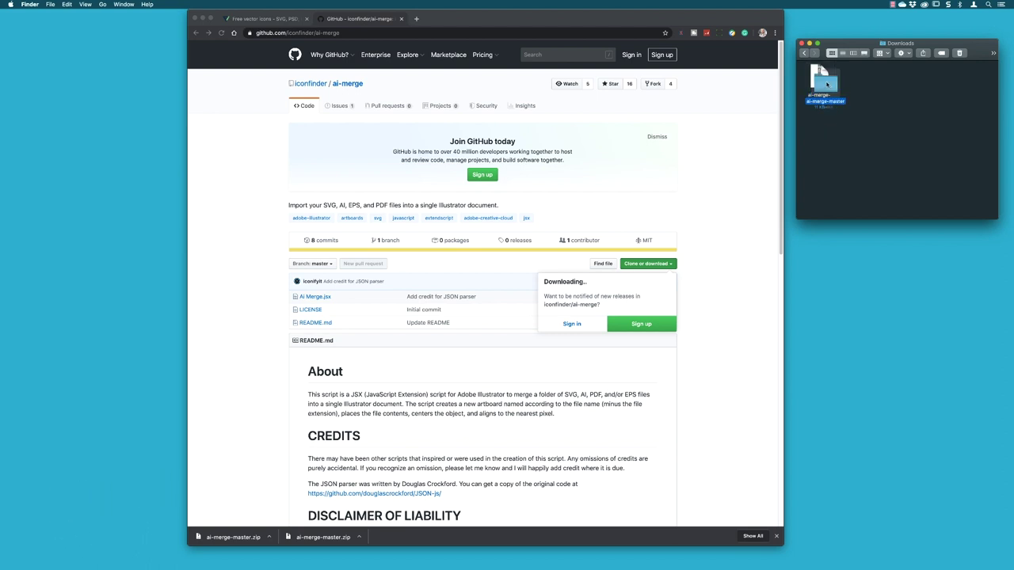
{"action": "double_click", "coordinate": [866, 79]}
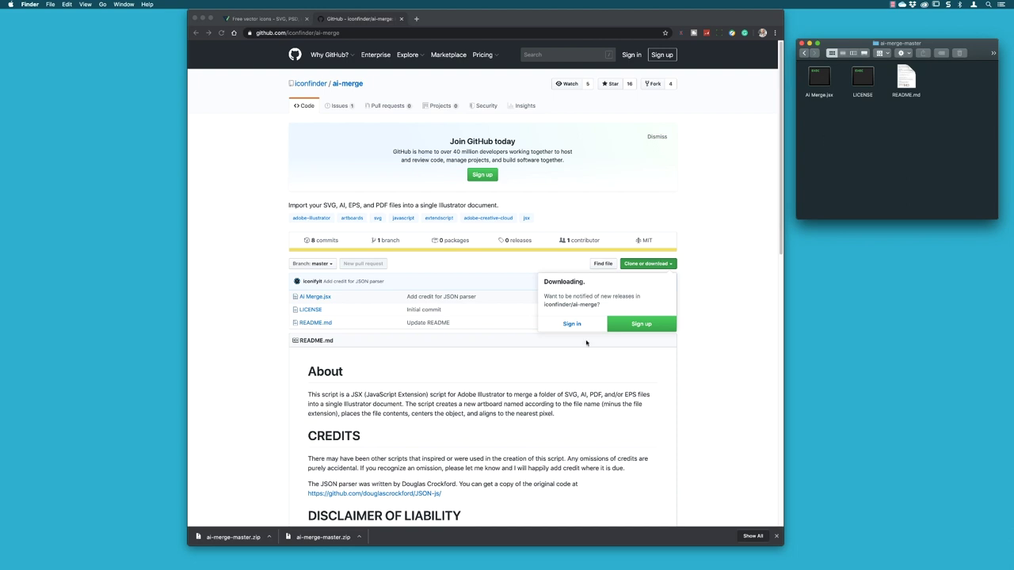
{"action": "mouse_move", "coordinate": [553, 567]}
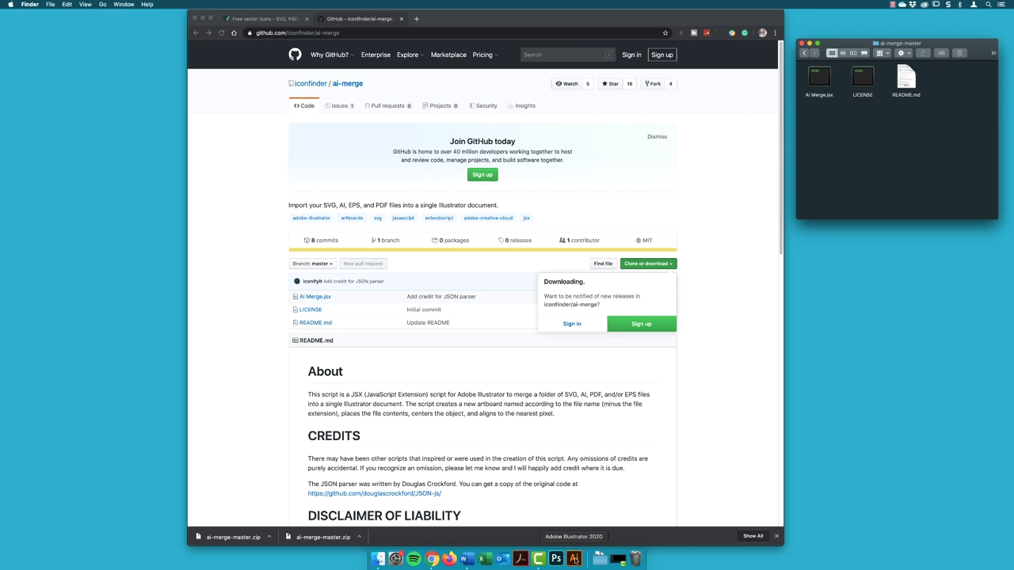
- Browse to Adobe Illustrator 2020's Presets > en_GB > Scripts folder in a second Finder window
{"action": "left_click", "coordinate": [575, 559], "text": "super"}
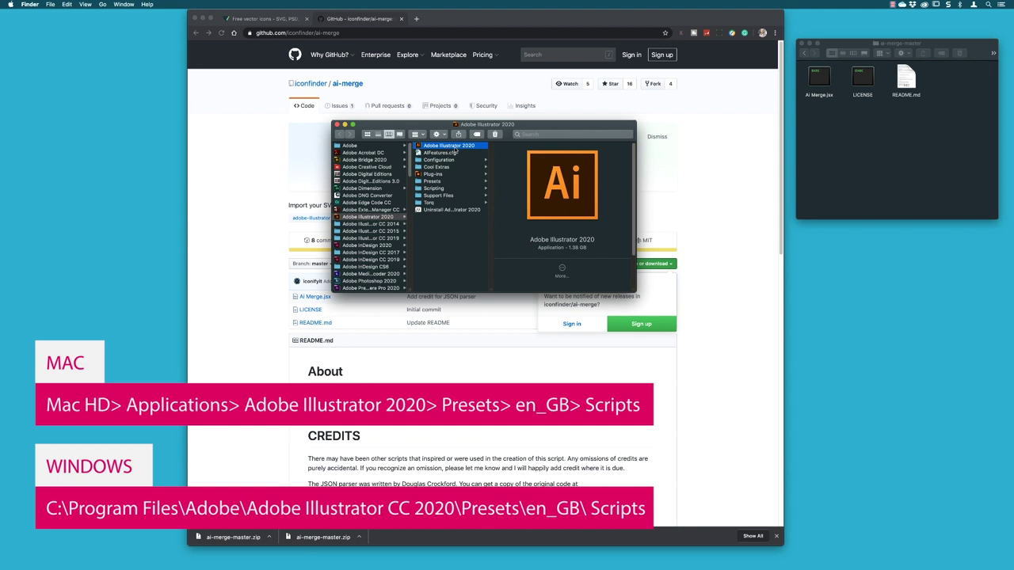
{"action": "left_click", "coordinate": [434, 182]}
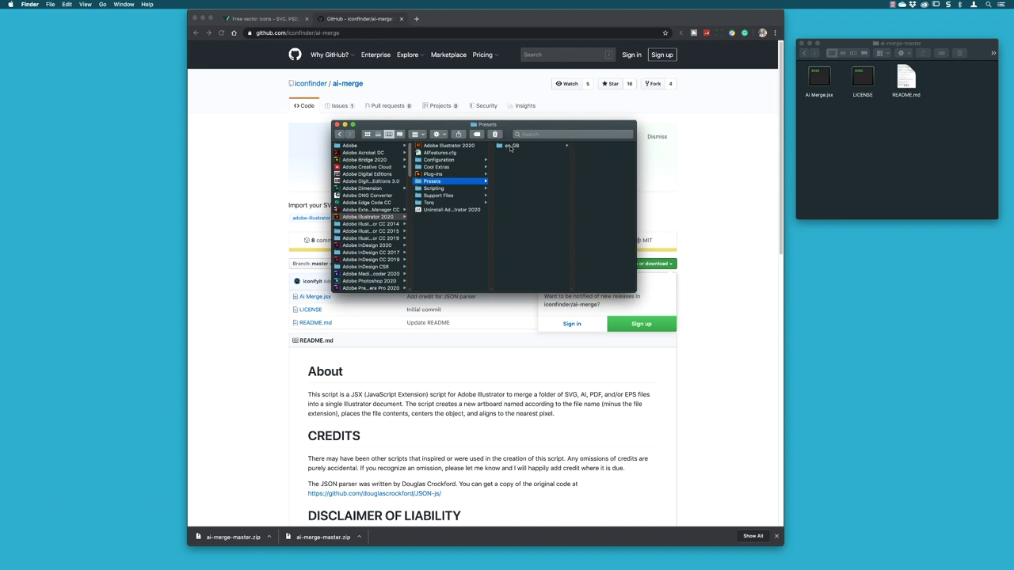
{"action": "left_click", "coordinate": [497, 147]}
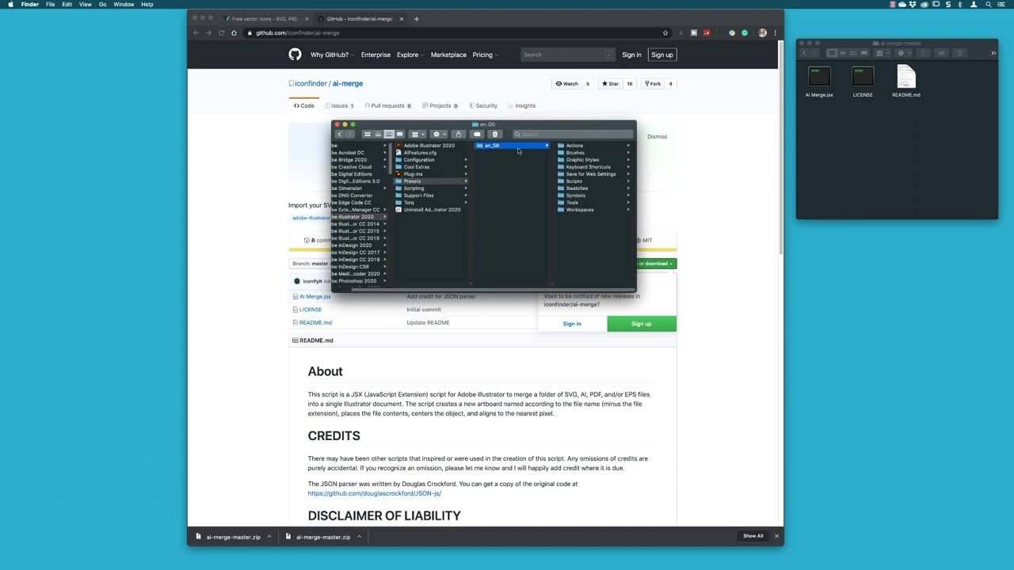
{"action": "left_click", "coordinate": [561, 182]}
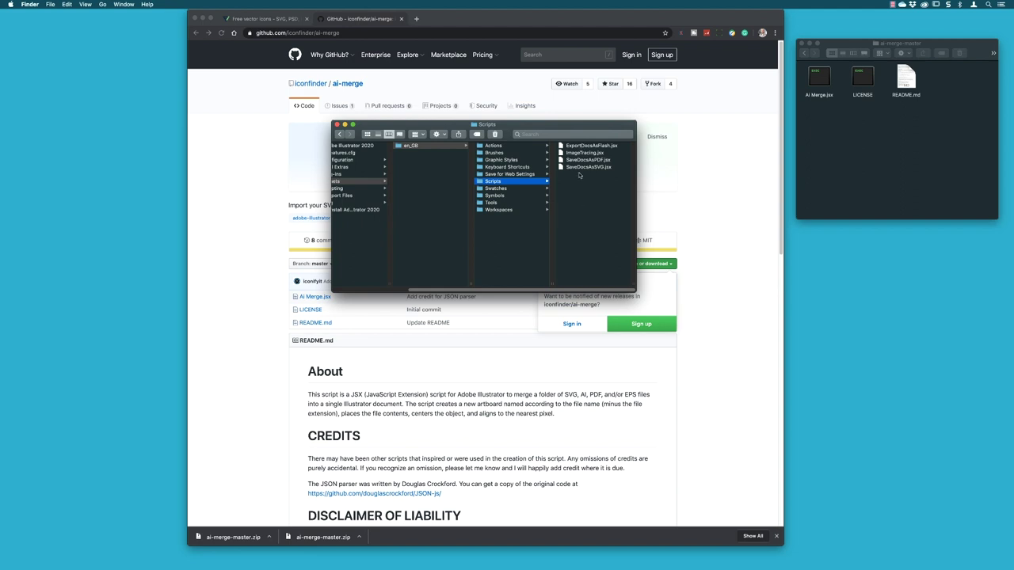
- Move Ai Merge.jsx into Illustrator's Scripts folder, authenticating with the admin password
{"action": "left_click_drag", "start_coordinate": [820, 78], "coordinate": [572, 216]}
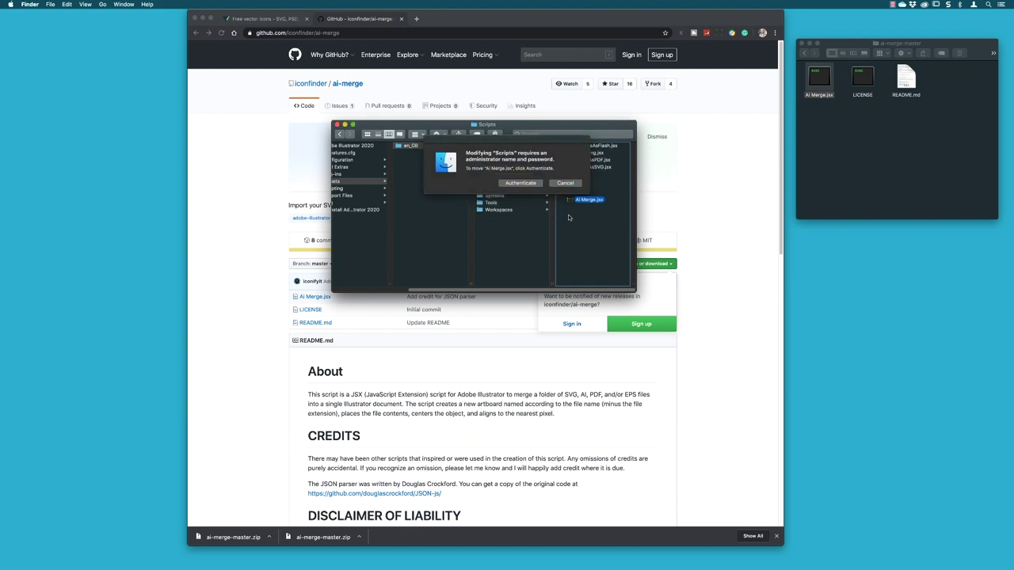
{"action": "left_click", "coordinate": [517, 182]}
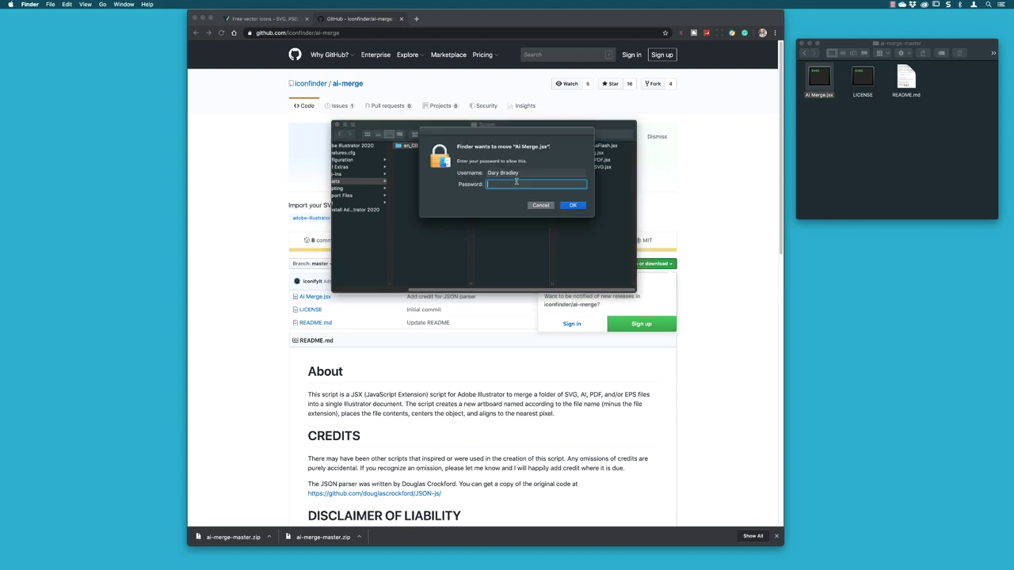
{"action": "type", "text": "•••••••"}
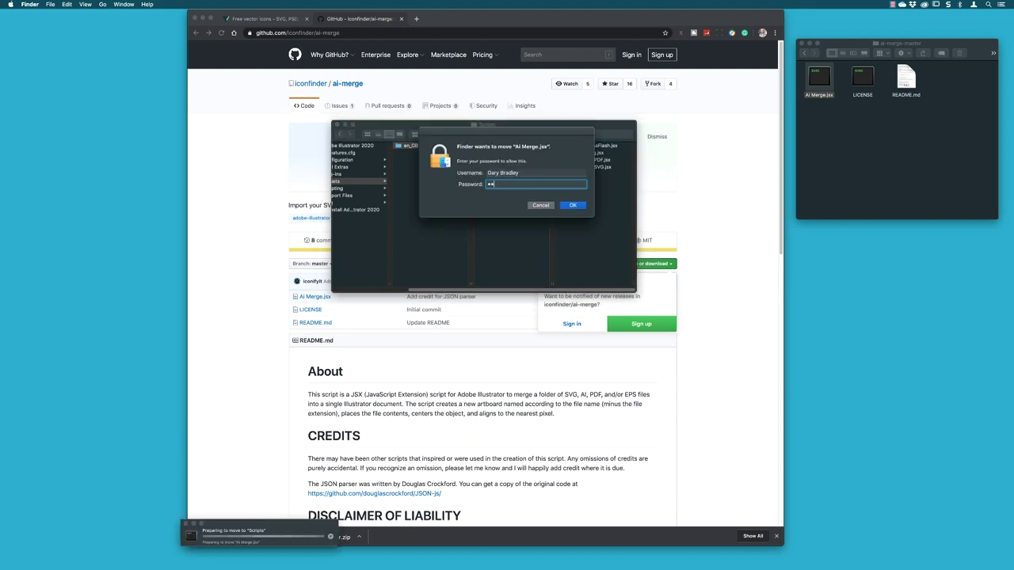
{"action": "key", "text": "Return"}
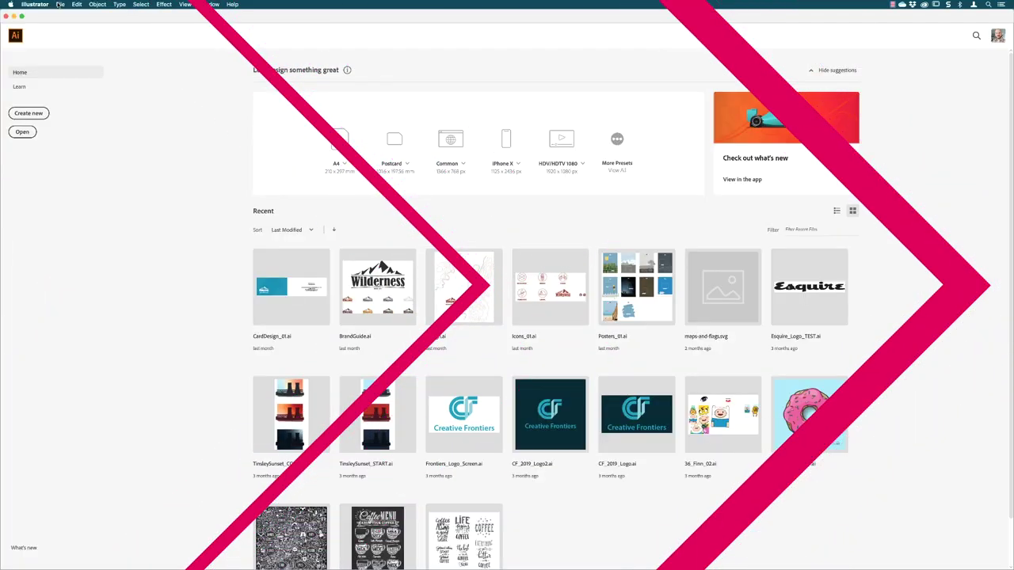
- Check that AI Merge is now listed under File > Scripts in Illustrator
{"action": "left_click", "coordinate": [61, 4]}
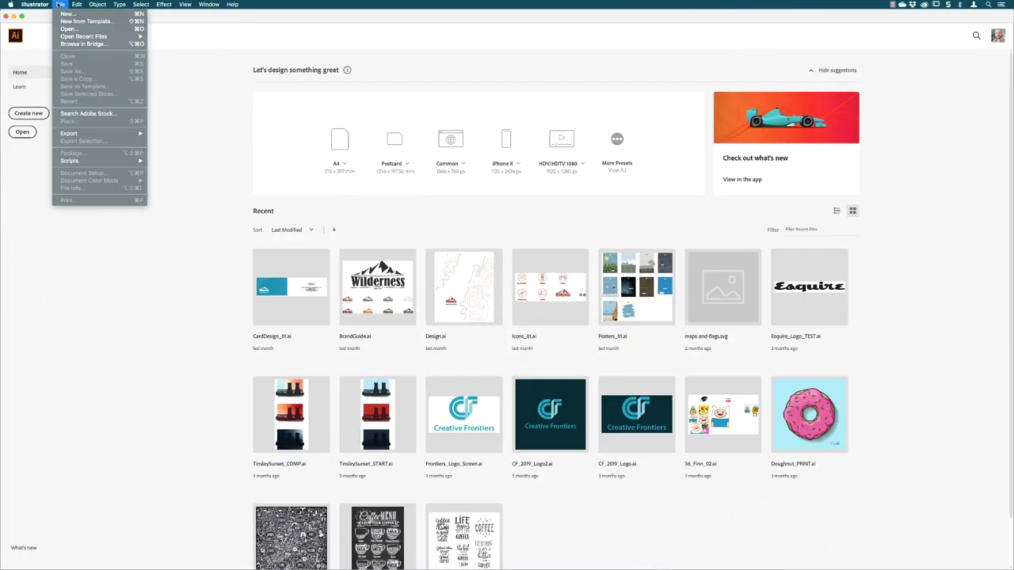
{"action": "mouse_move", "coordinate": [101, 163]}
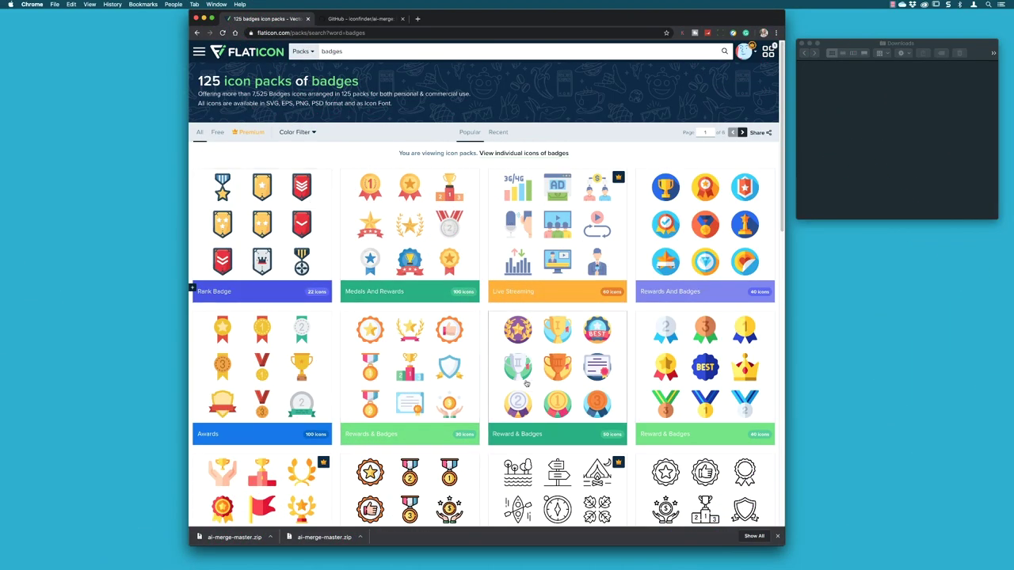
- Download the whole Reward & Badges icon pack from Flaticon
{"action": "left_click", "coordinate": [565, 344]}
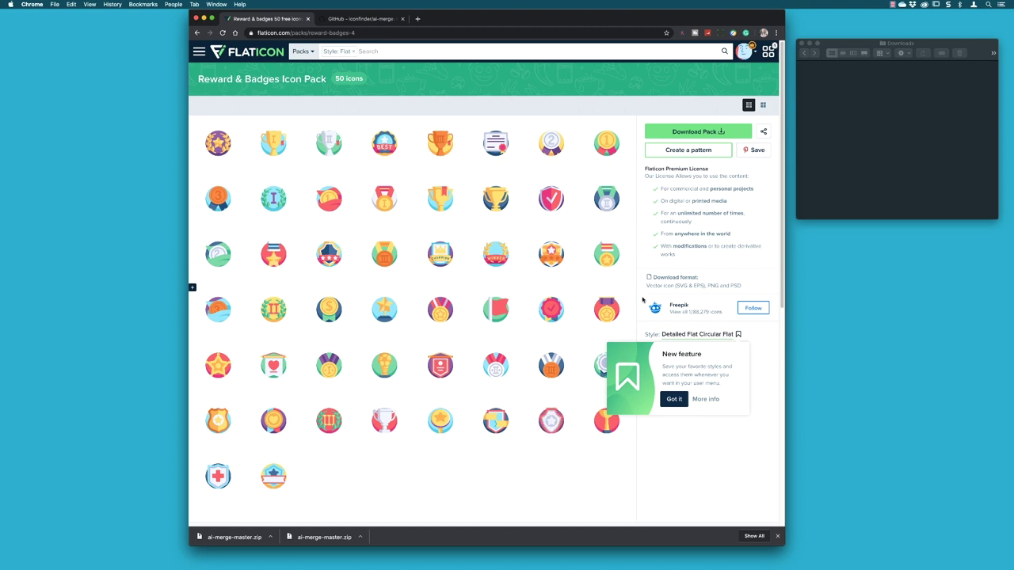
{"action": "left_click", "coordinate": [714, 135]}
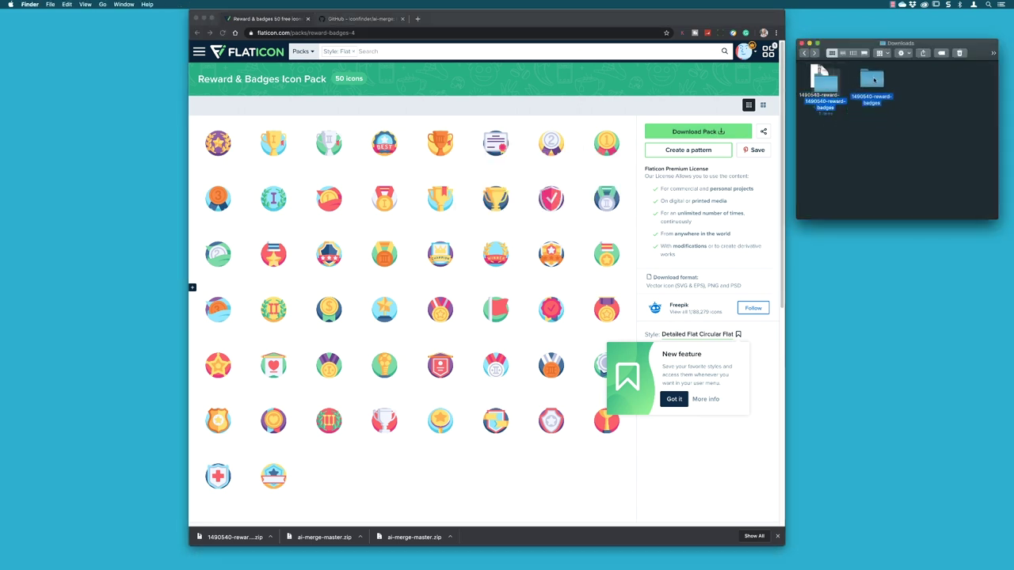
- Open the eps folder inside 1490540-reward-badges and enlarge the Finder window to show the badges
{"action": "double_click", "coordinate": [872, 79]}
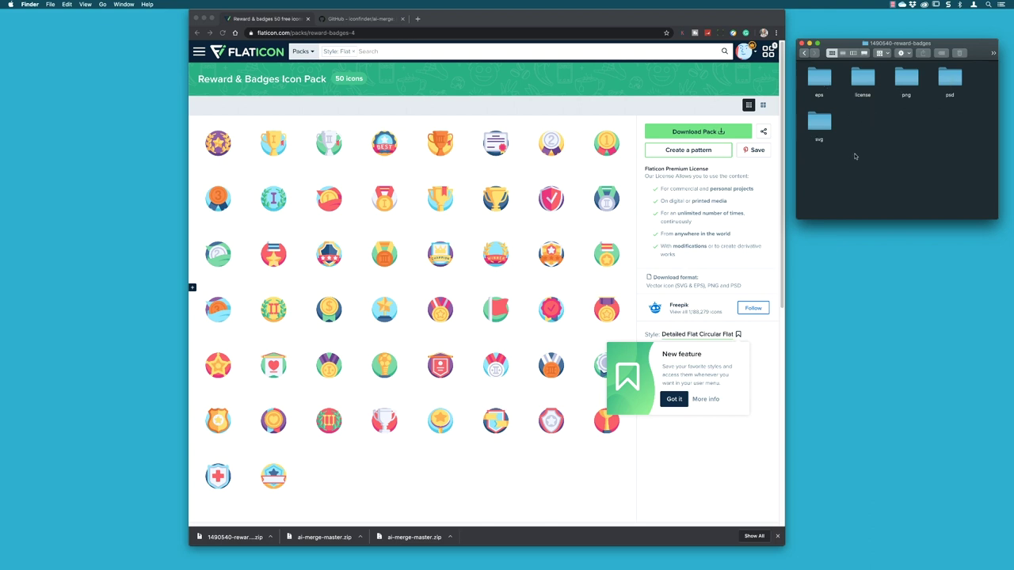
{"action": "double_click", "coordinate": [820, 80]}
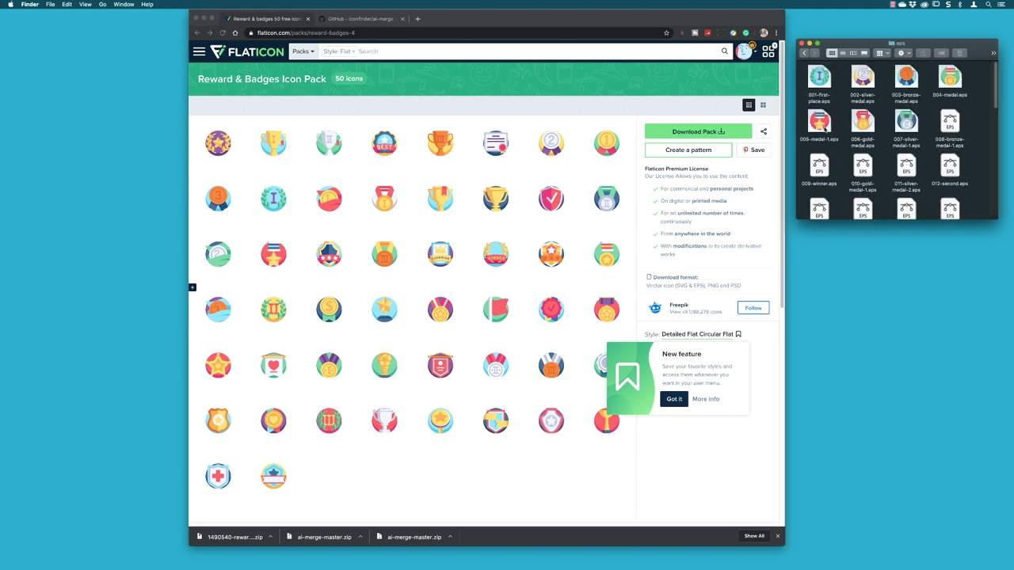
{"action": "left_click_drag", "start_coordinate": [889, 221], "coordinate": [856, 510]}
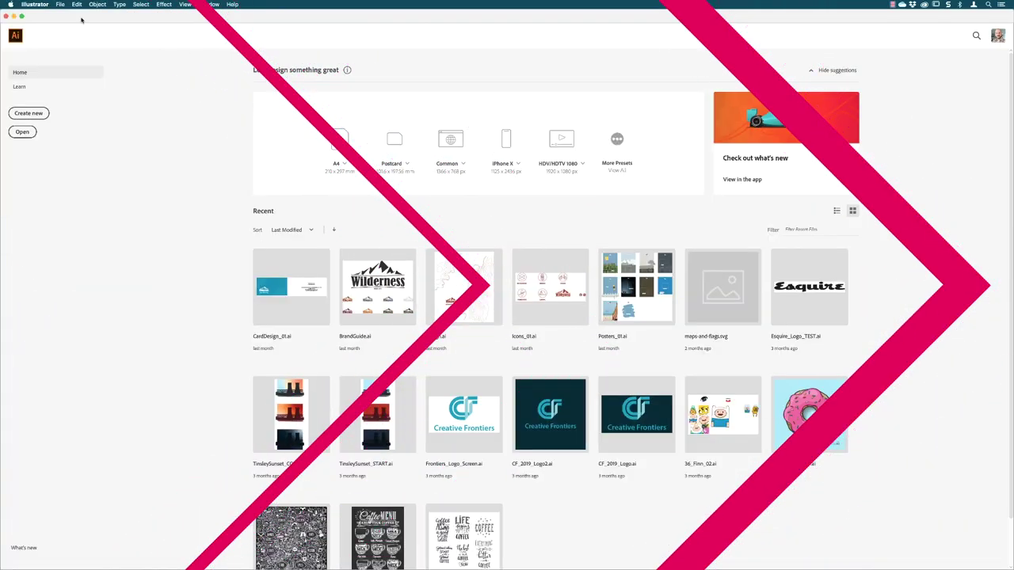
- Launch the AI Merge script from File > Scripts and move its dialog aside
{"action": "left_click", "coordinate": [62, 5]}
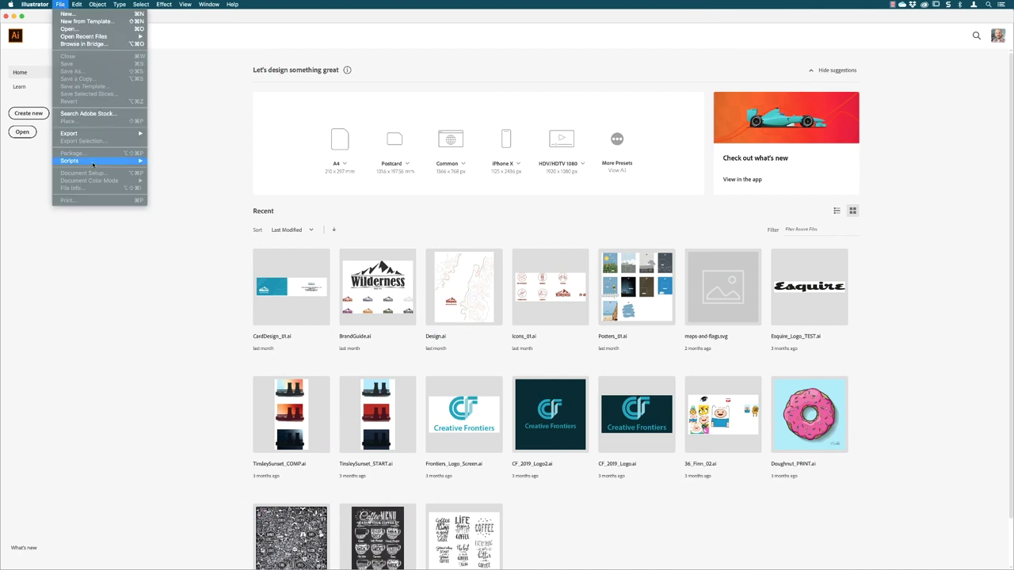
{"action": "mouse_move", "coordinate": [95, 163]}
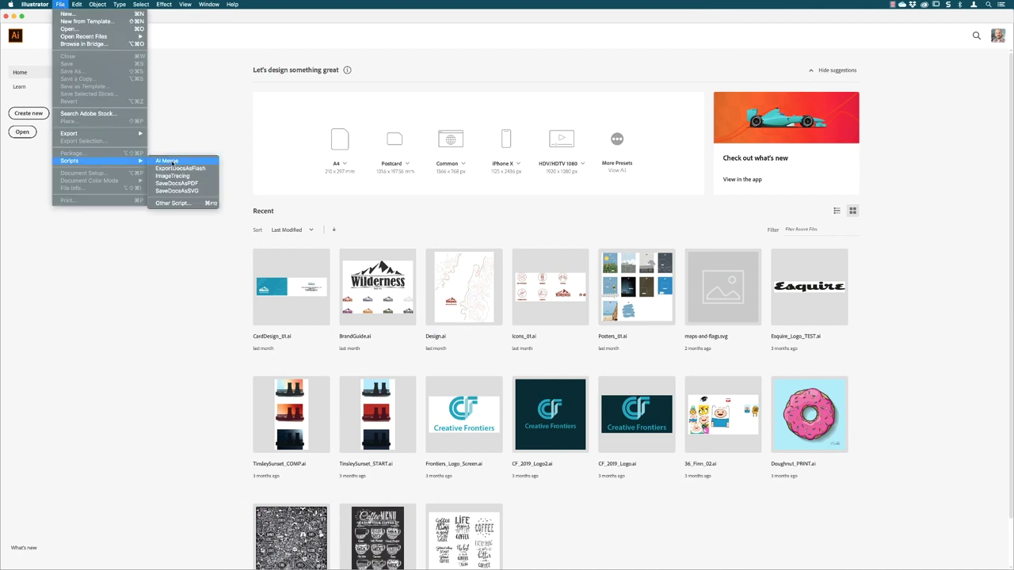
{"action": "left_click", "coordinate": [170, 161]}
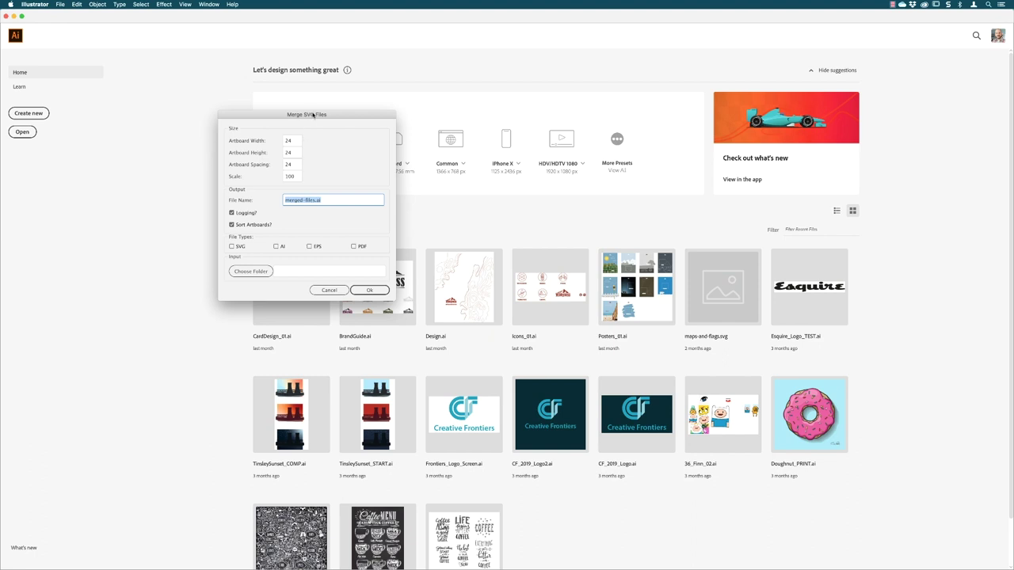
{"action": "left_click_drag", "start_coordinate": [313, 115], "coordinate": [484, 81]}
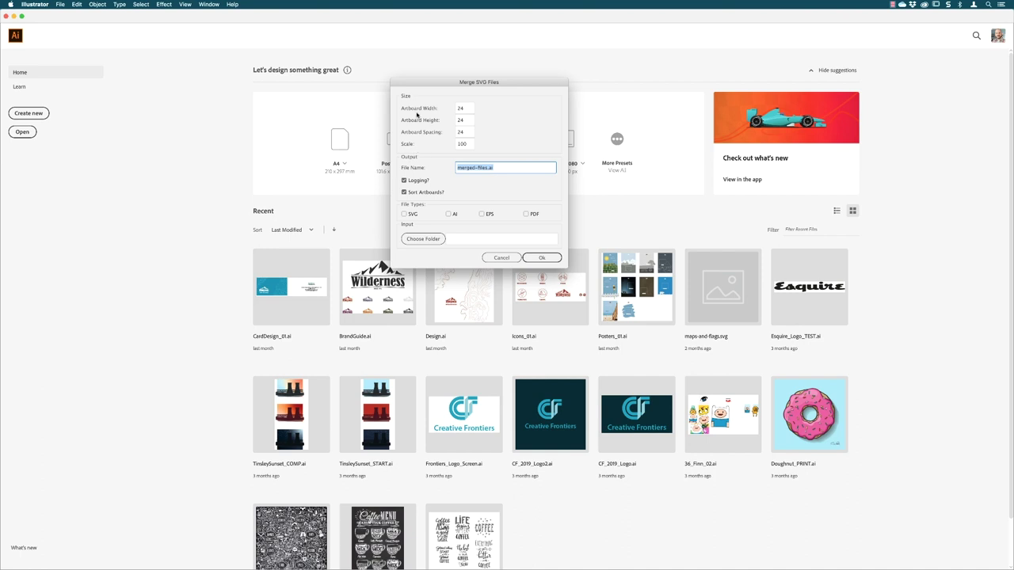
- Set artboard width and height to 50 and scale to 50
{"action": "left_click", "coordinate": [465, 108]}
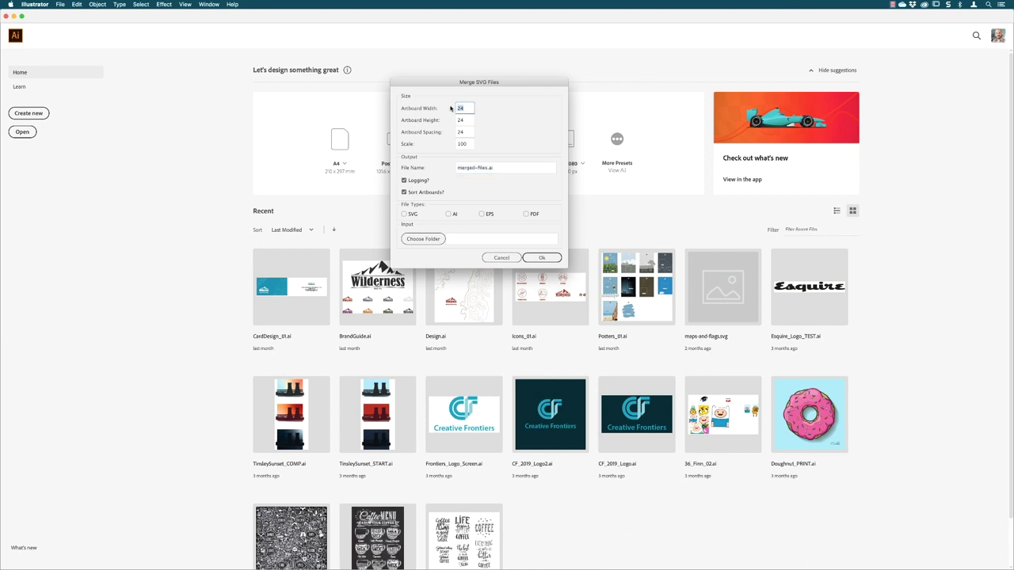
{"action": "type", "text": "50"}
{"action": "key", "text": "Tab"}
{"action": "type", "text": "5"}
{"action": "double_click", "coordinate": [469, 145]}
{"action": "type", "text": "50"}
- Tick EPS and choose ~/Downloads/1490540-reward-badges/eps as the source folder
{"action": "left_click", "coordinate": [482, 214]}
{"action": "left_click", "coordinate": [424, 238]}
{"action": "left_click", "coordinate": [618, 113]}
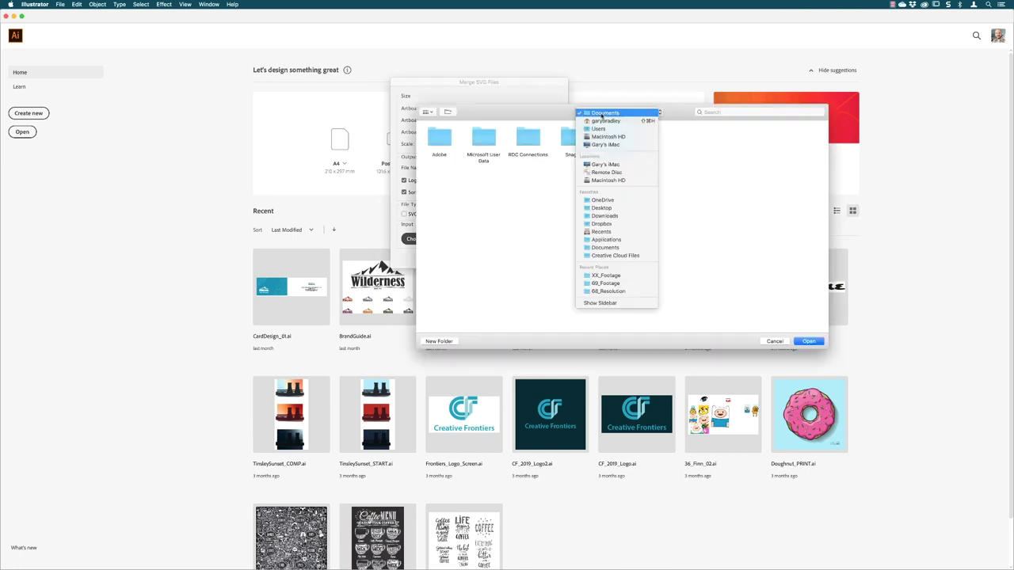
{"action": "left_click", "coordinate": [596, 215]}
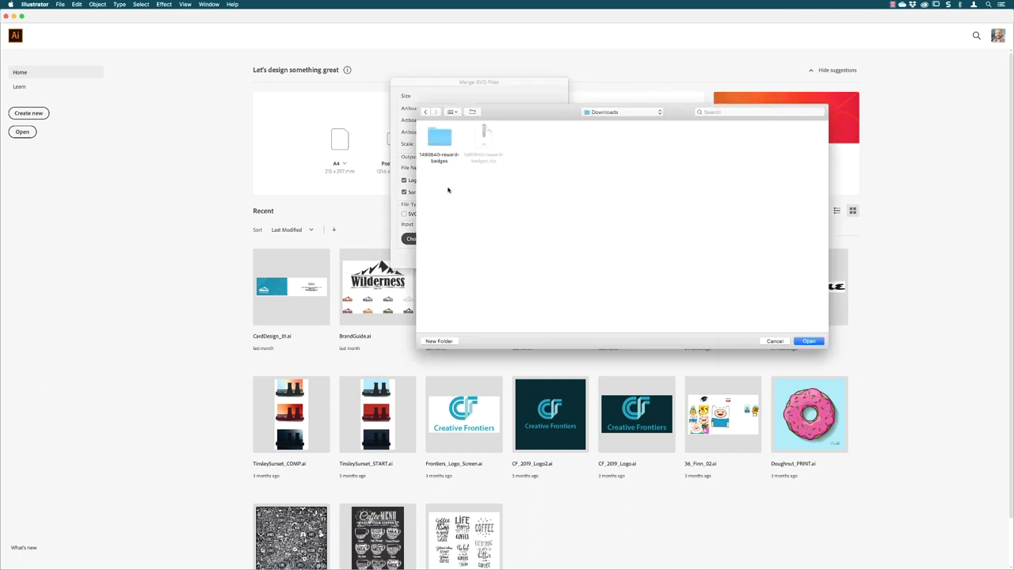
{"action": "left_click", "coordinate": [441, 144]}
{"action": "double_click", "coordinate": [442, 144]}
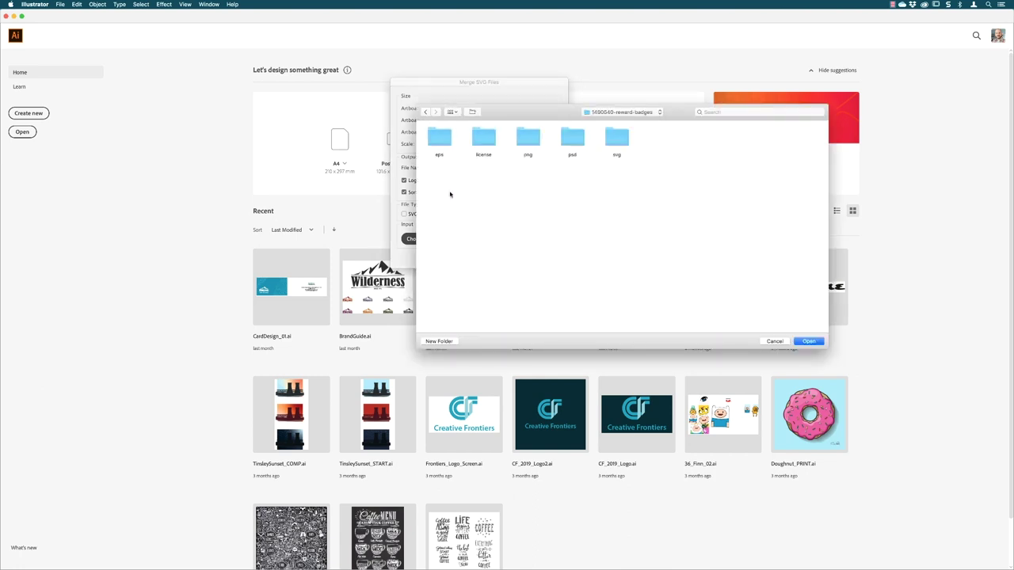
{"action": "double_click", "coordinate": [444, 141]}
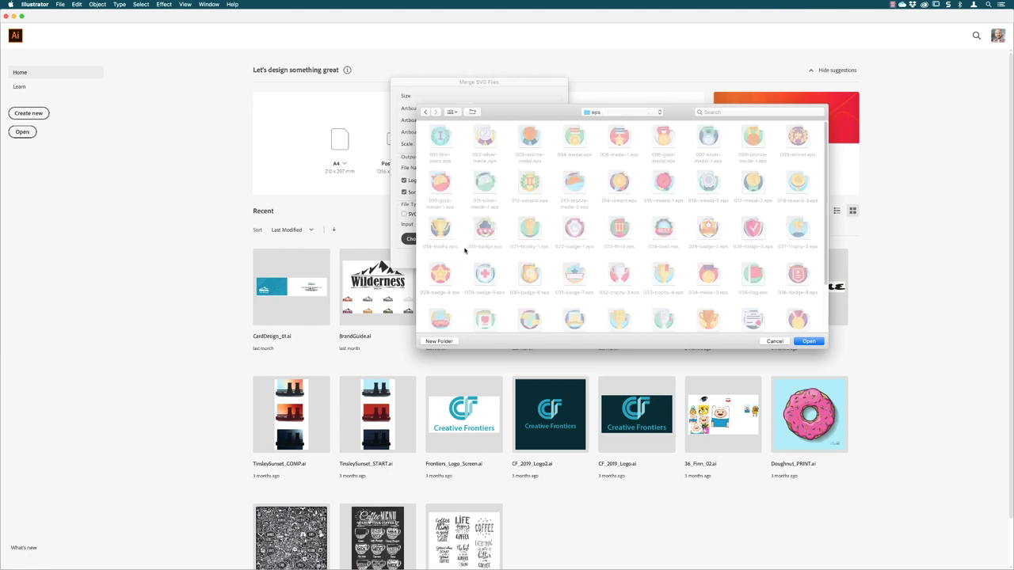
{"action": "left_click", "coordinate": [810, 342]}
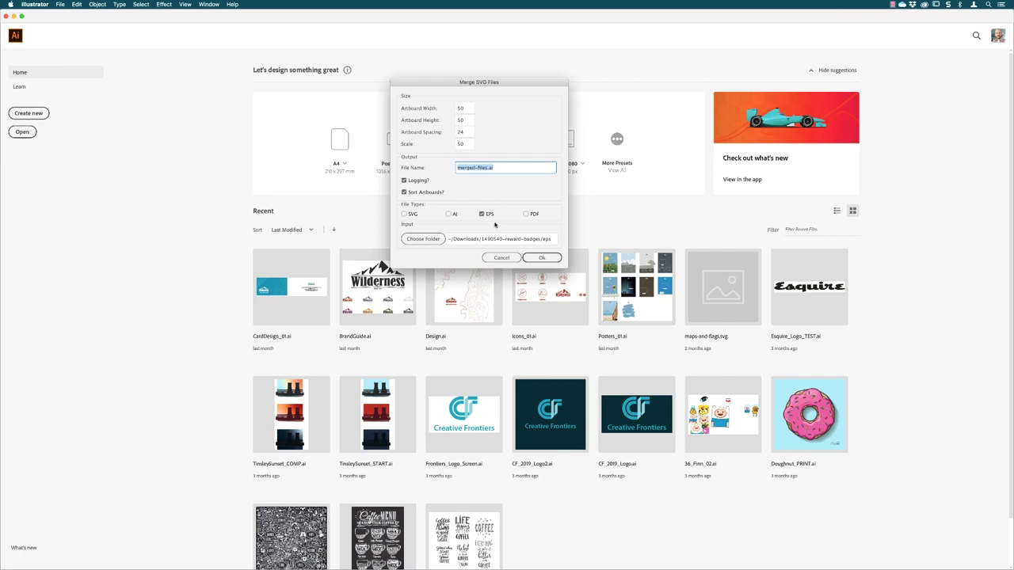
- Run the merge into merged-files.ai and select the oversized medal to check its size
{"action": "left_click", "coordinate": [541, 258]}
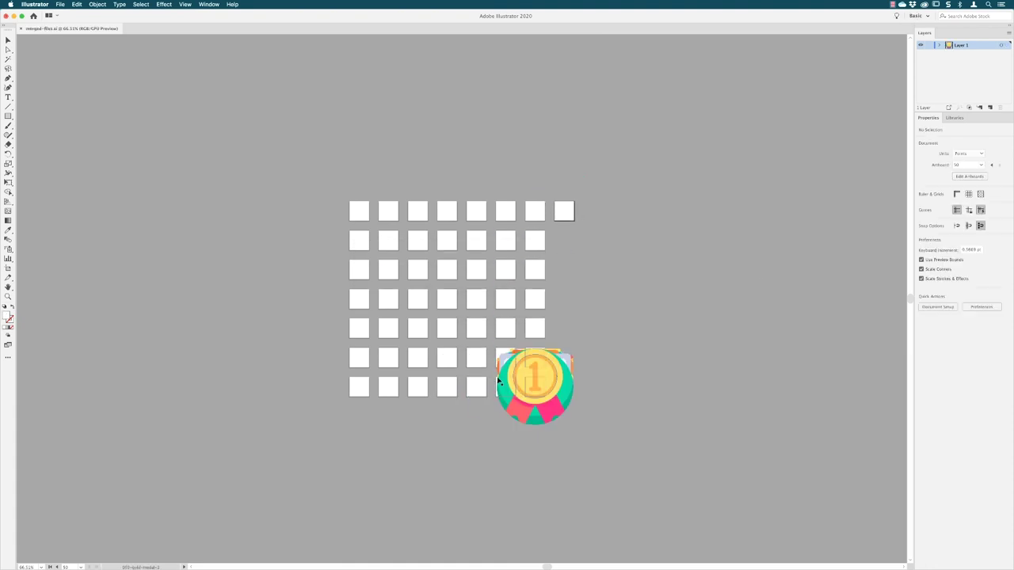
{"action": "left_click", "coordinate": [552, 383]}
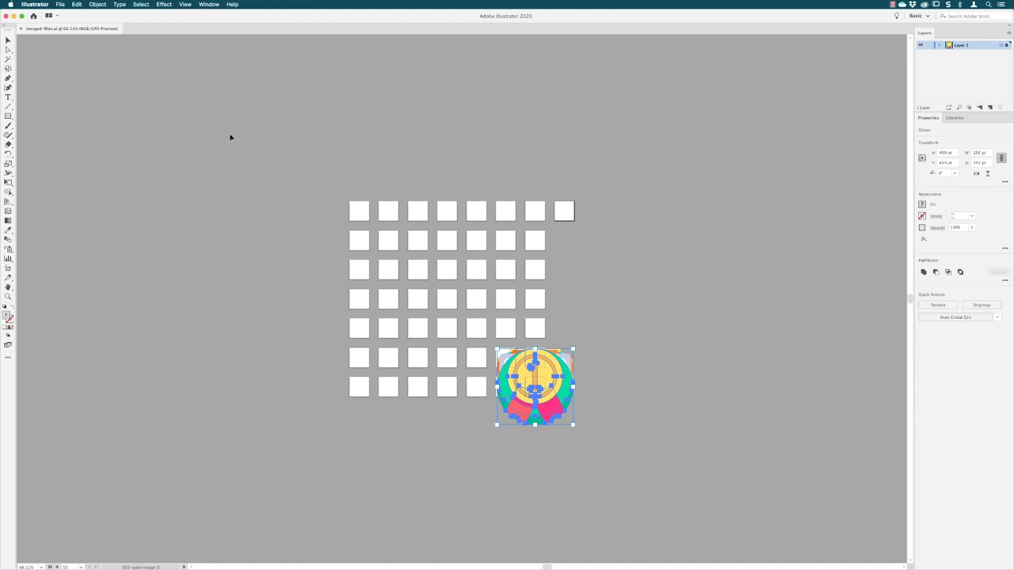
- Close the merged document and rerun the AI Merge script with the scale set to 30
{"action": "left_click", "coordinate": [21, 29]}
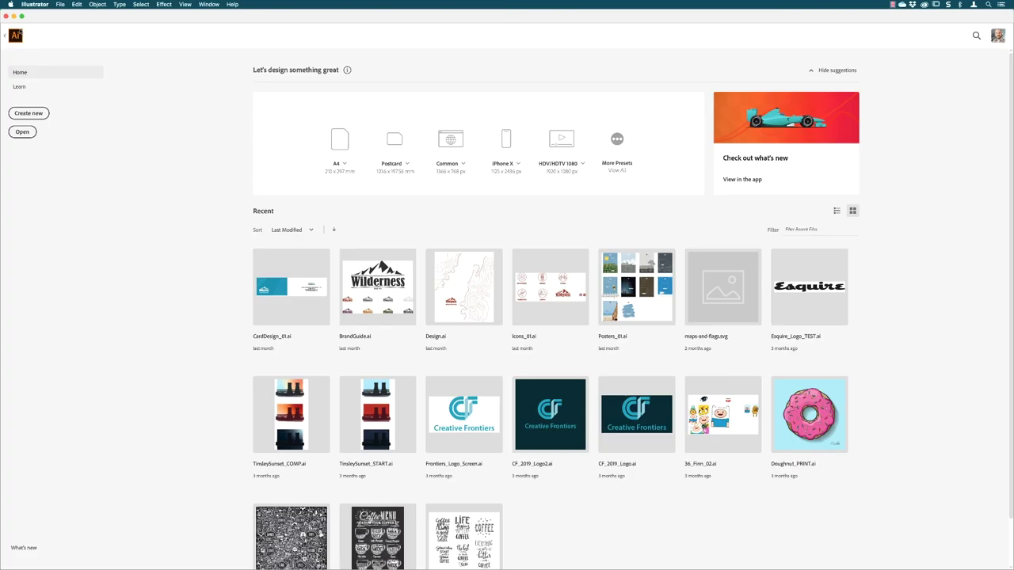
{"action": "left_click", "coordinate": [60, 4]}
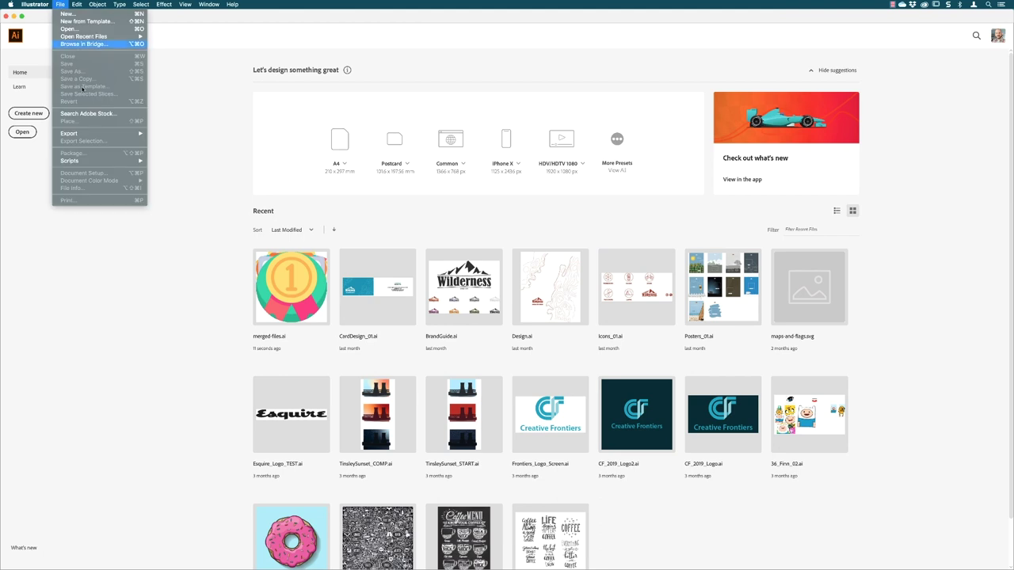
{"action": "mouse_move", "coordinate": [100, 157]}
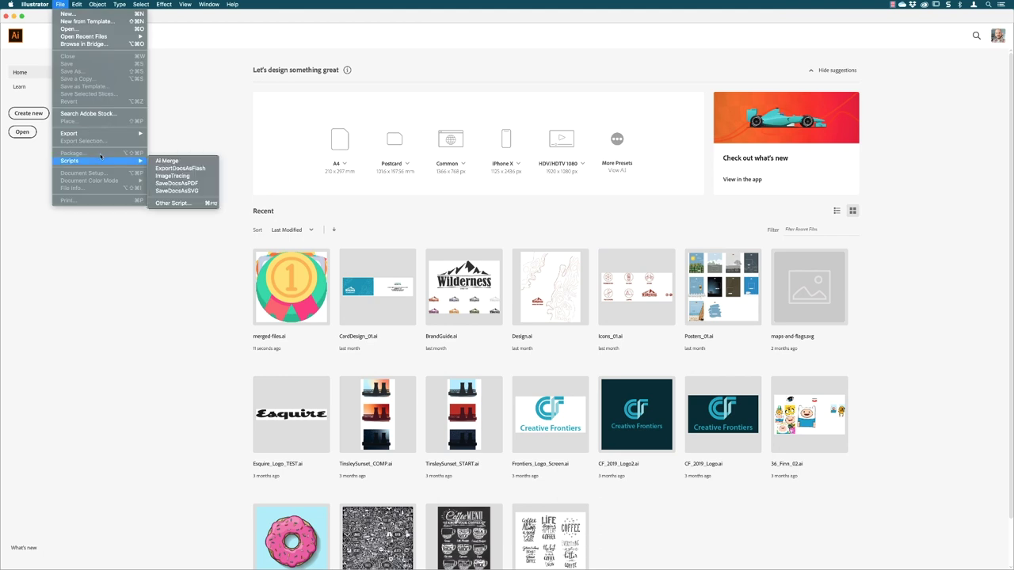
{"action": "left_click", "coordinate": [181, 160]}
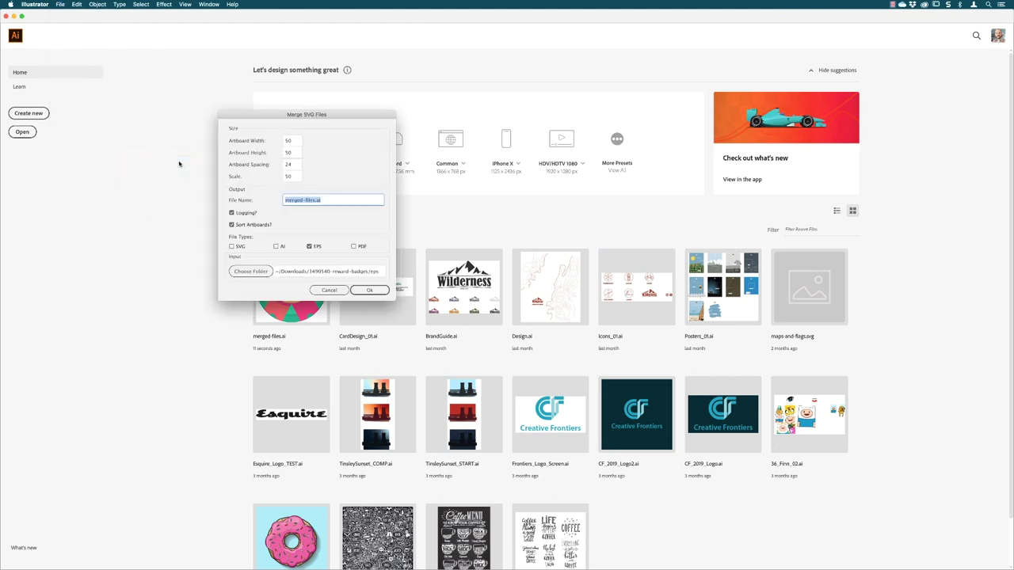
{"action": "key", "text": "shift+Tab"}
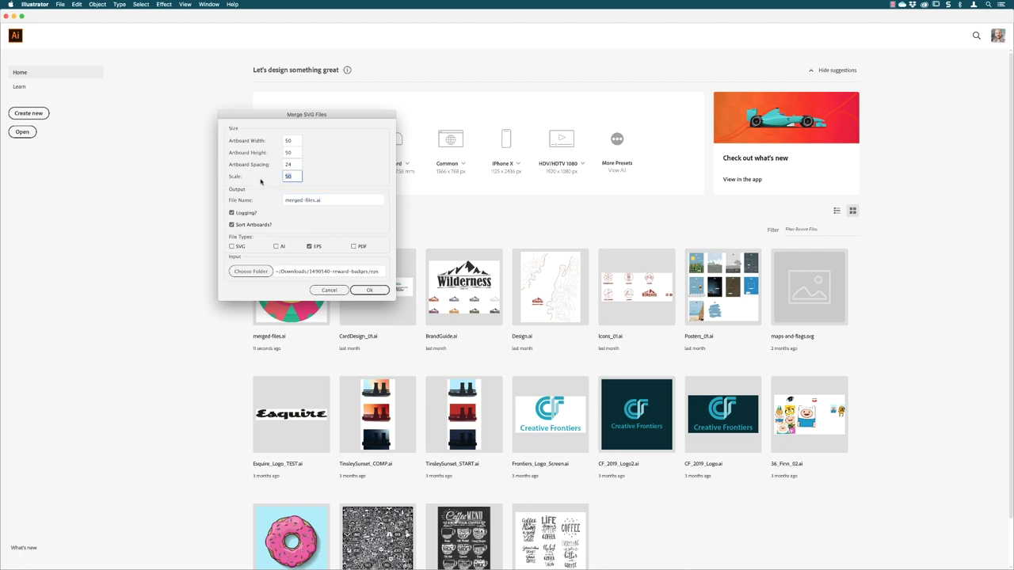
{"action": "type", "text": "30"}
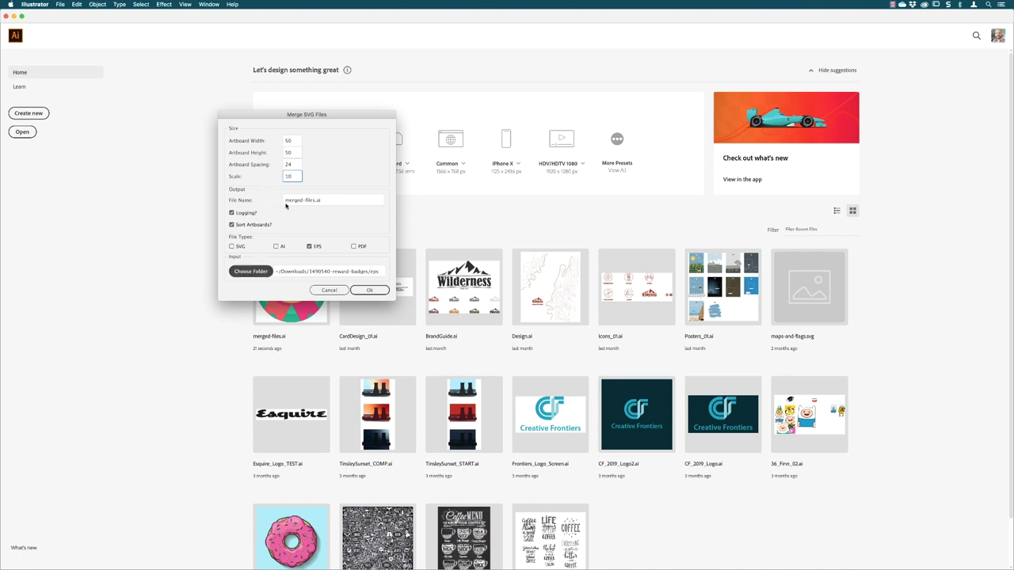
{"action": "left_click", "coordinate": [370, 290]}
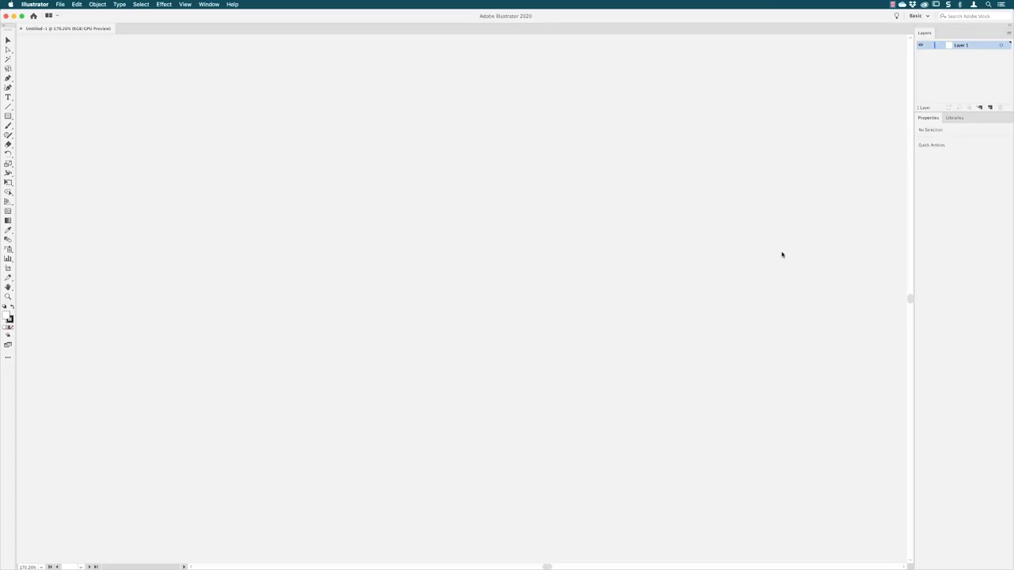